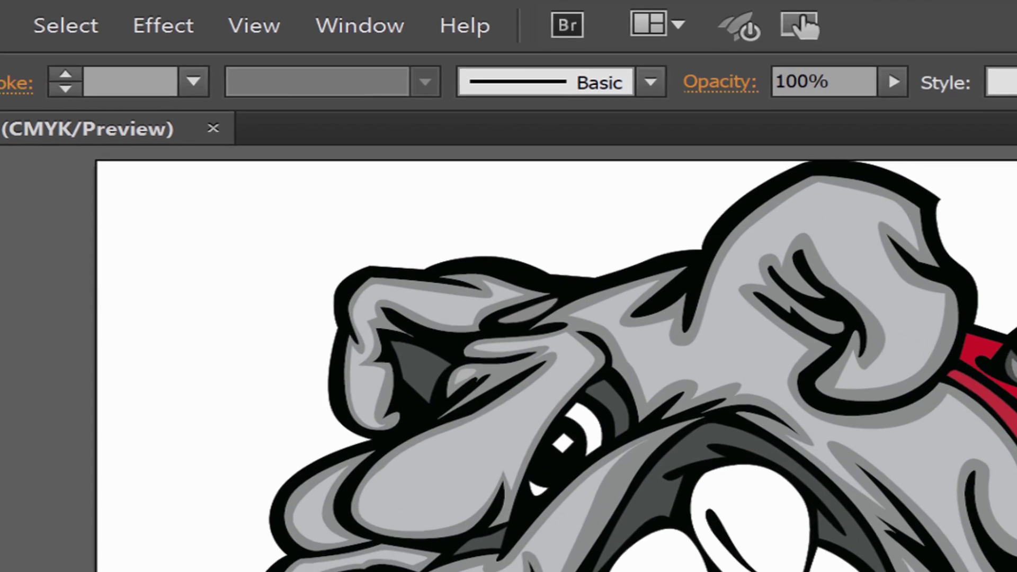
Step: Check the bulldog in Outline view, then return to full-colour Preview
{"action": "left_click", "coordinate": [286, 44]}
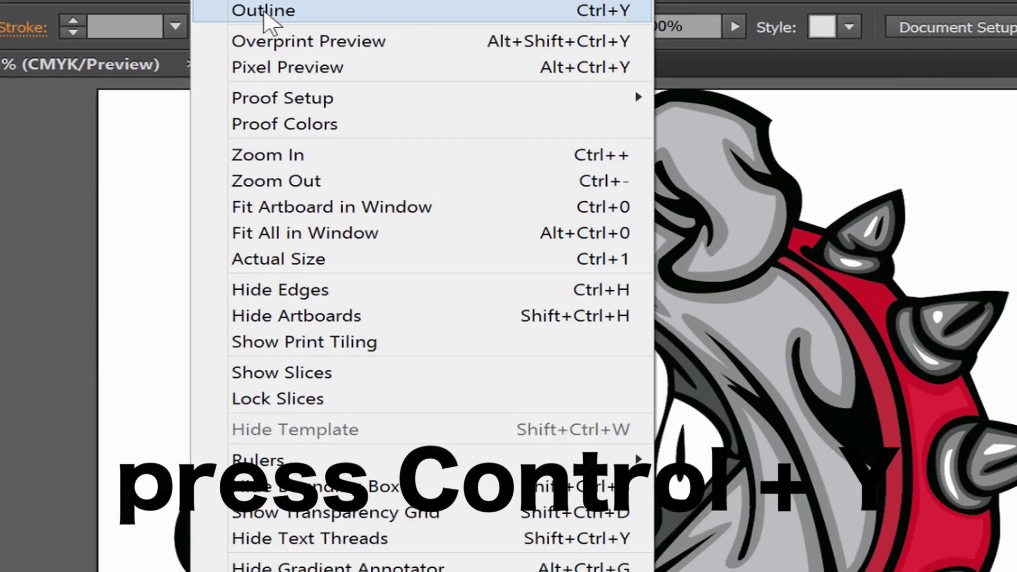
{"action": "key", "text": "ctrl+y"}
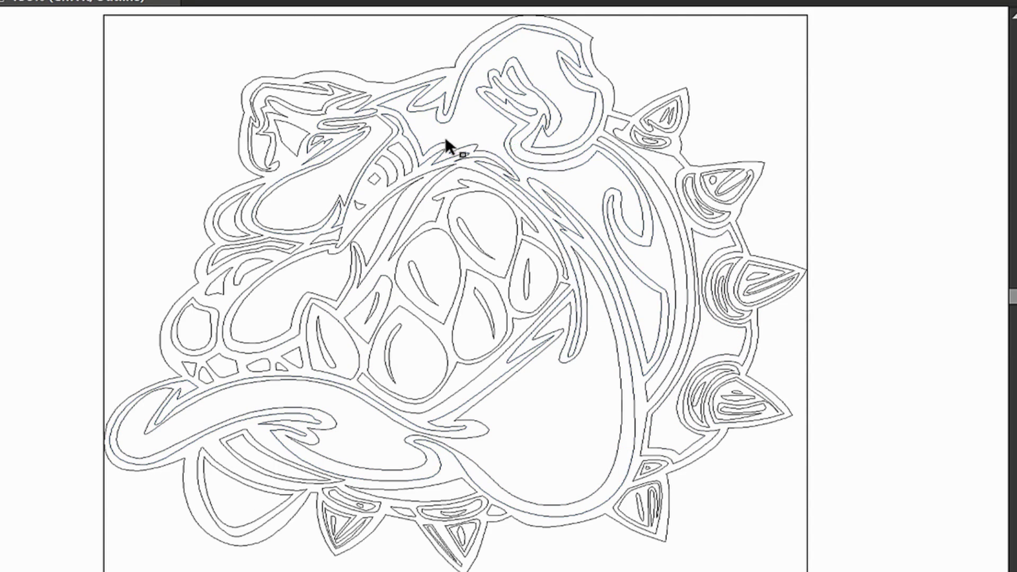
{"action": "left_click", "coordinate": [406, 161]}
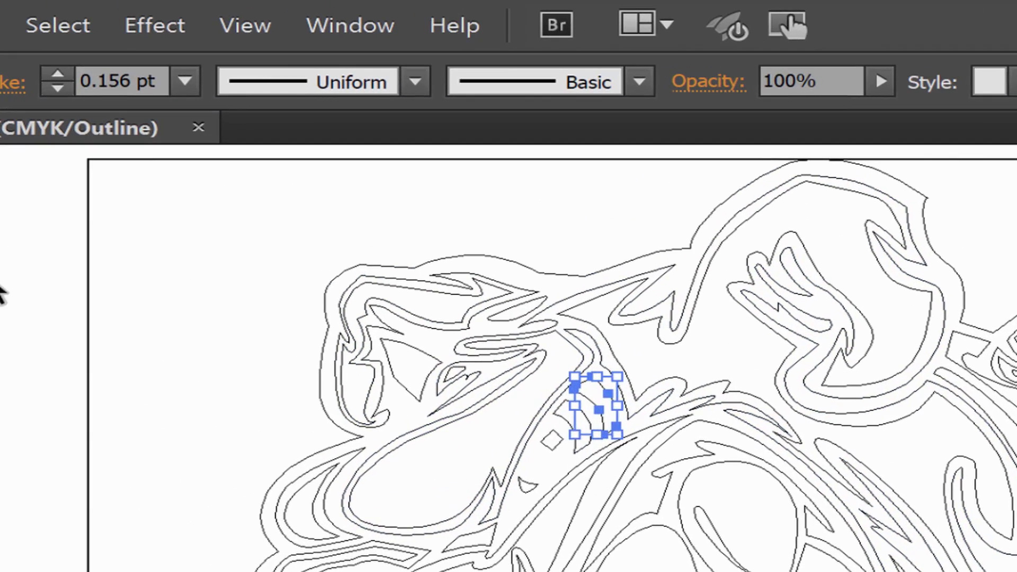
{"action": "left_click", "coordinate": [32, 229]}
{"action": "left_click", "coordinate": [238, 31]}
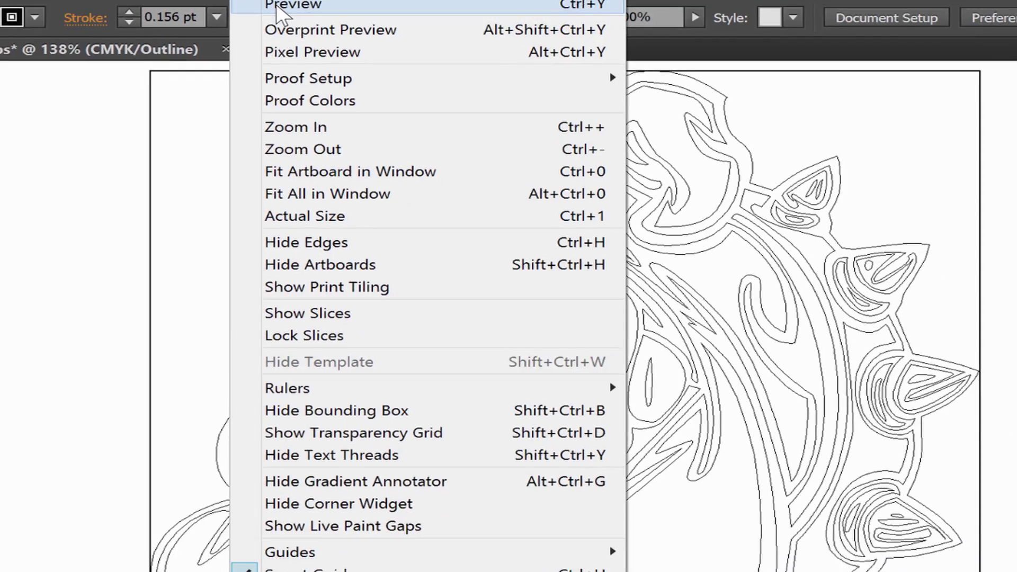
{"action": "left_click", "coordinate": [278, 8]}
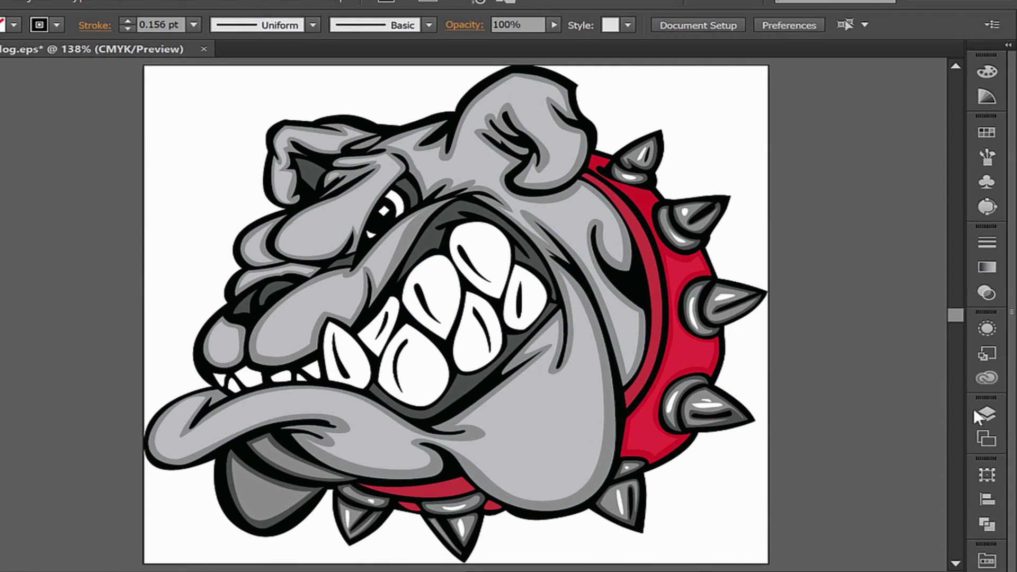
Step: Duplicate Layer 1 in the Layers panel
{"action": "left_click", "coordinate": [985, 408]}
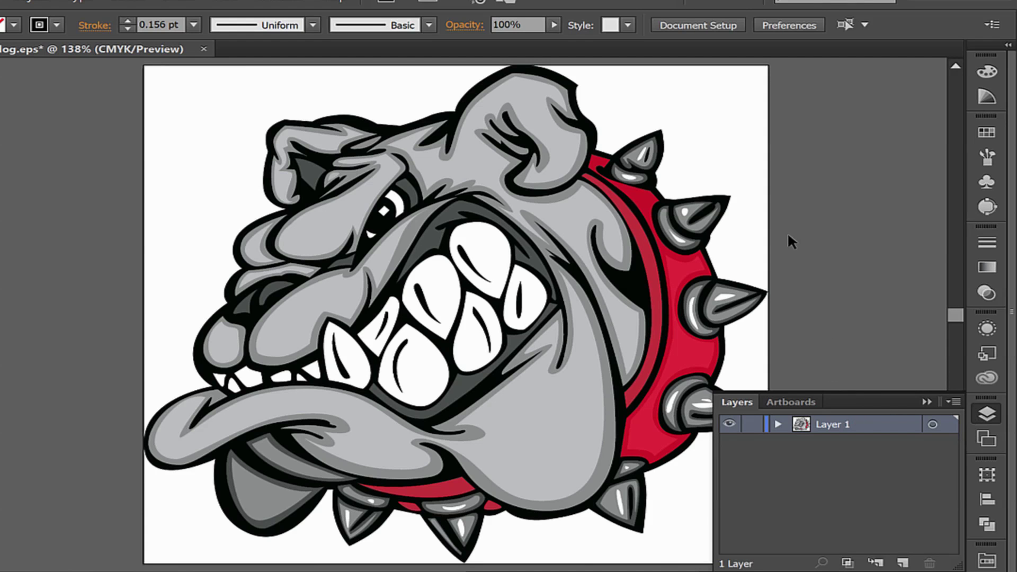
{"action": "left_click", "coordinate": [296, 3]}
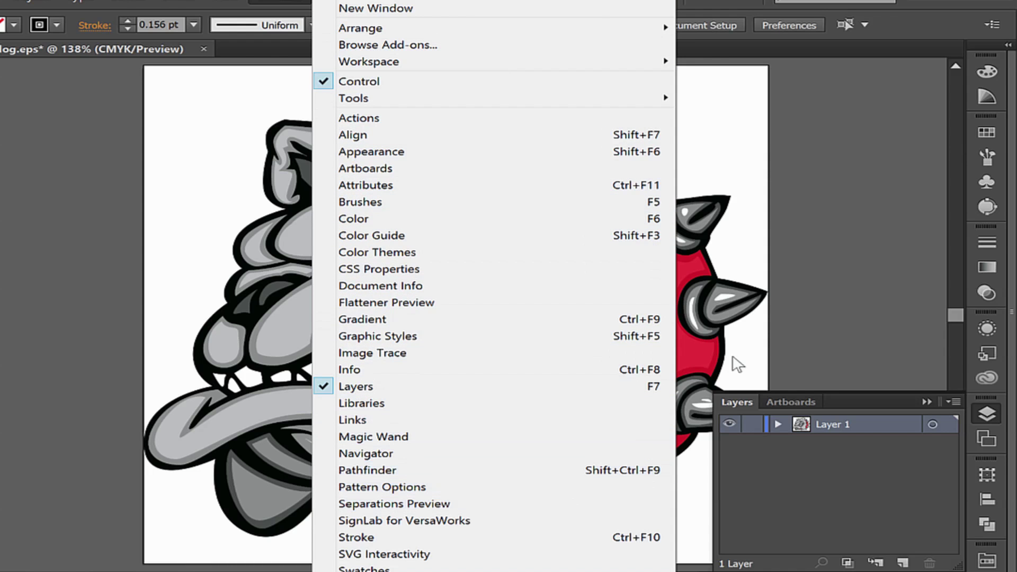
{"action": "left_click", "coordinate": [827, 329]}
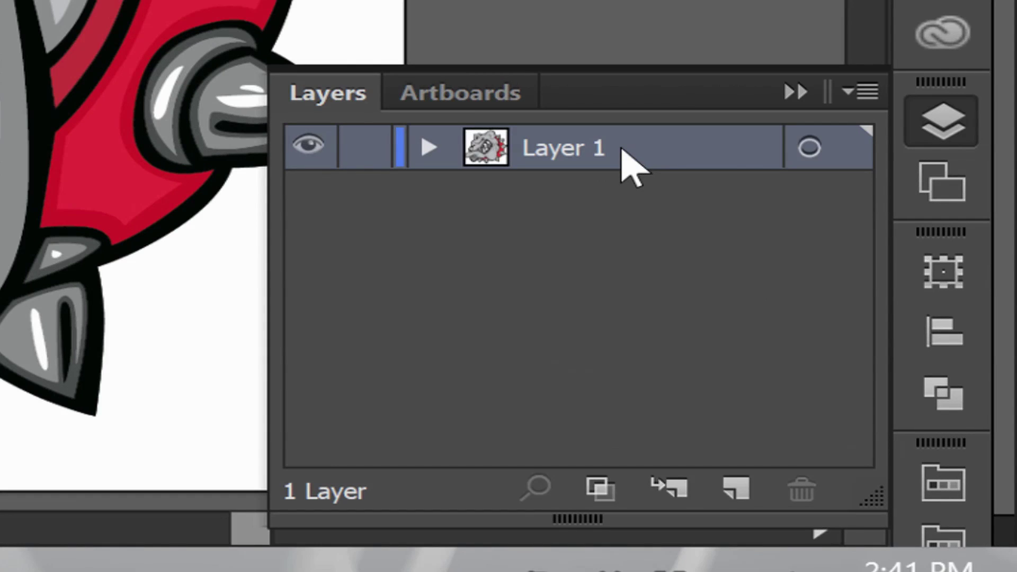
{"action": "left_click_drag", "start_coordinate": [624, 150], "coordinate": [738, 493]}
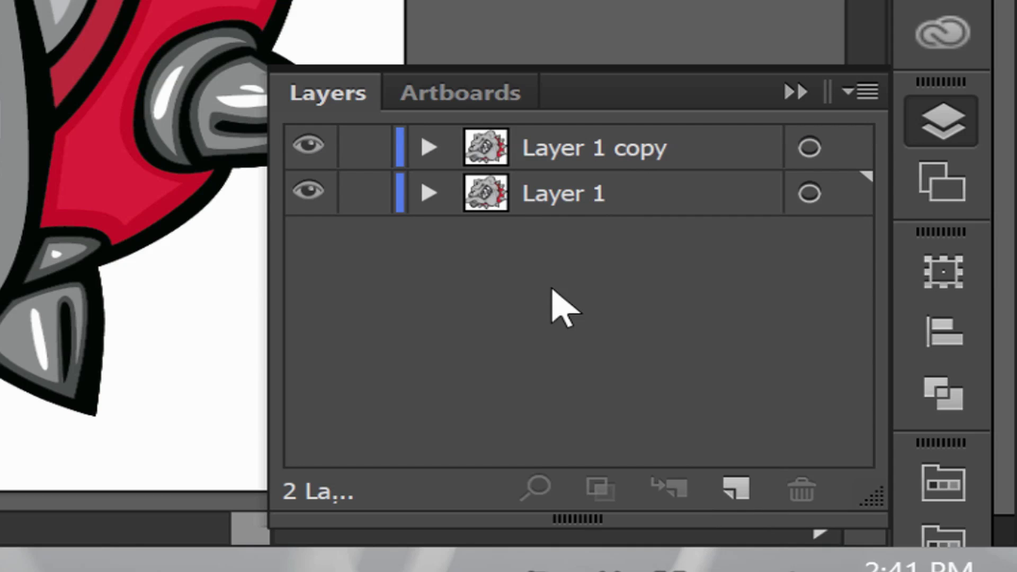
Step: Rename the original layer 'Artwork' and the copy 'Cutline'
{"action": "double_click", "coordinate": [588, 194]}
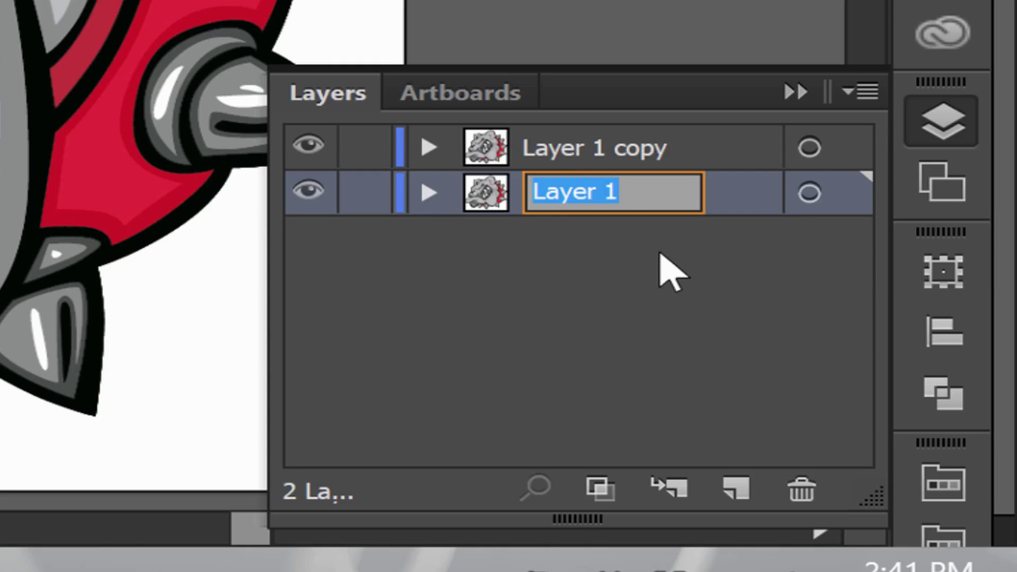
{"action": "type", "text": "Artwork"}
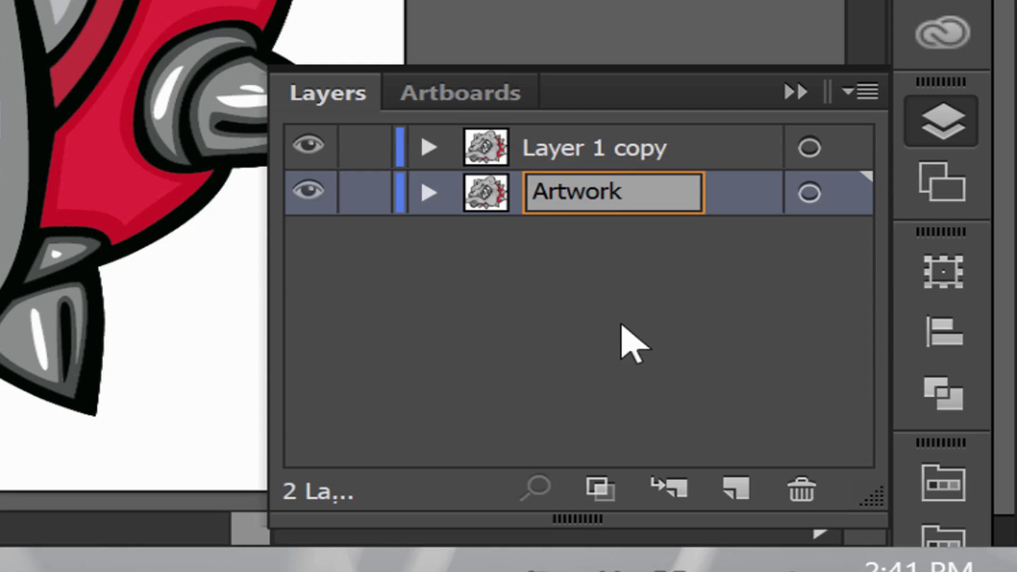
{"action": "left_click", "coordinate": [624, 338]}
{"action": "double_click", "coordinate": [640, 151]}
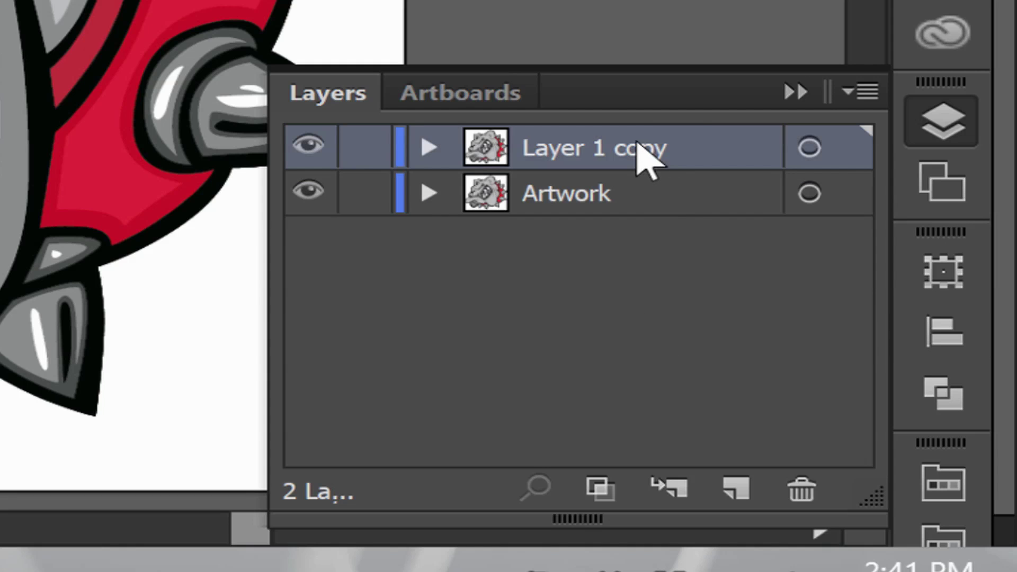
{"action": "type", "text": "Cutline"}
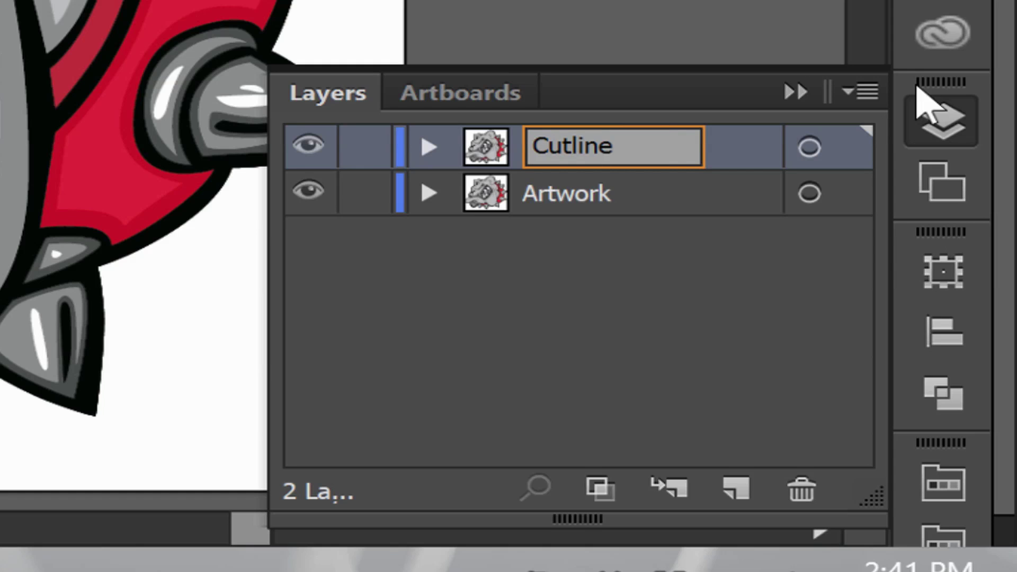
{"action": "left_click", "coordinate": [498, 342]}
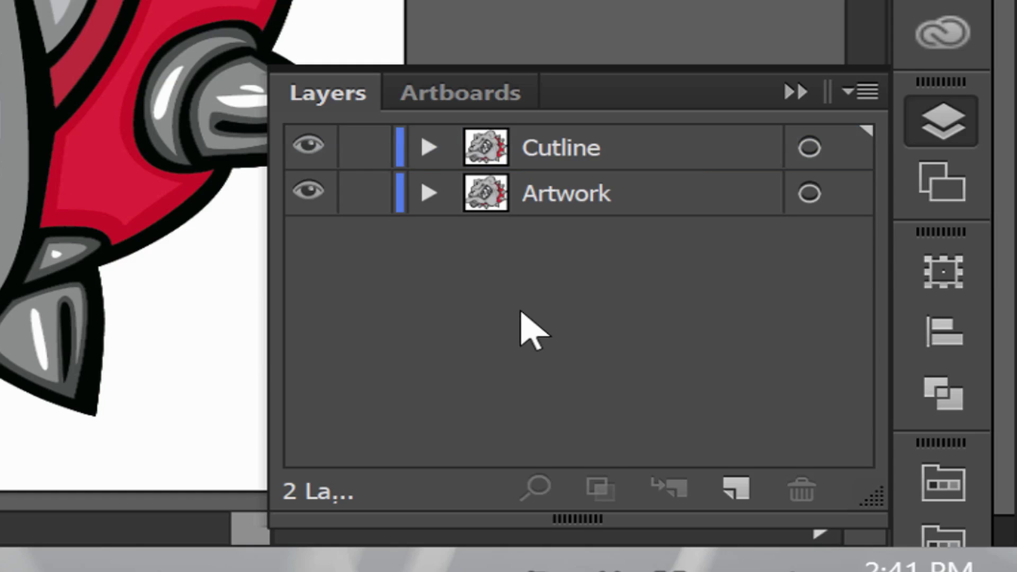
Step: Lock and hide the Artwork layer, then make Cutline the active layer
{"action": "left_click", "coordinate": [361, 192]}
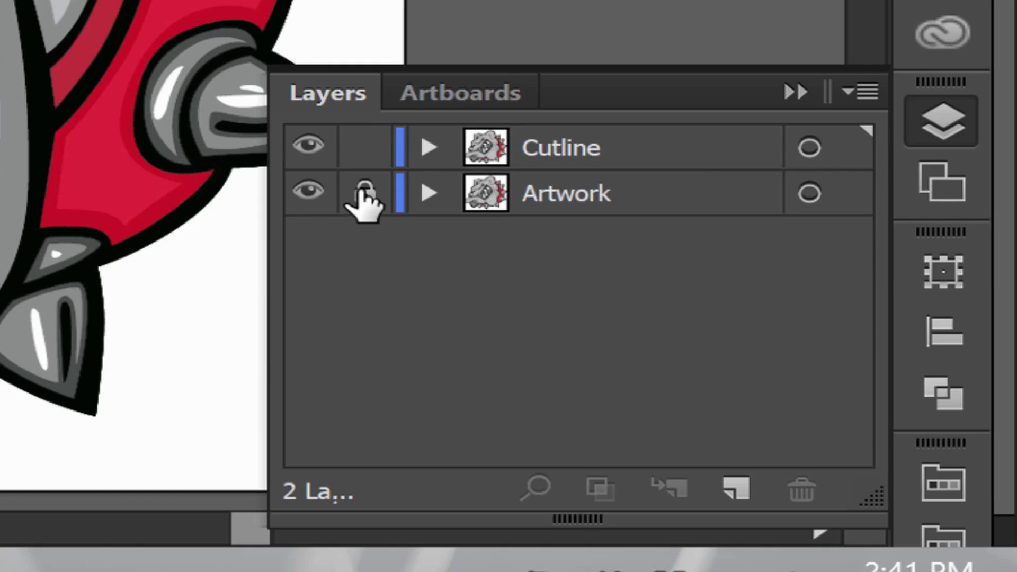
{"action": "left_click", "coordinate": [309, 193]}
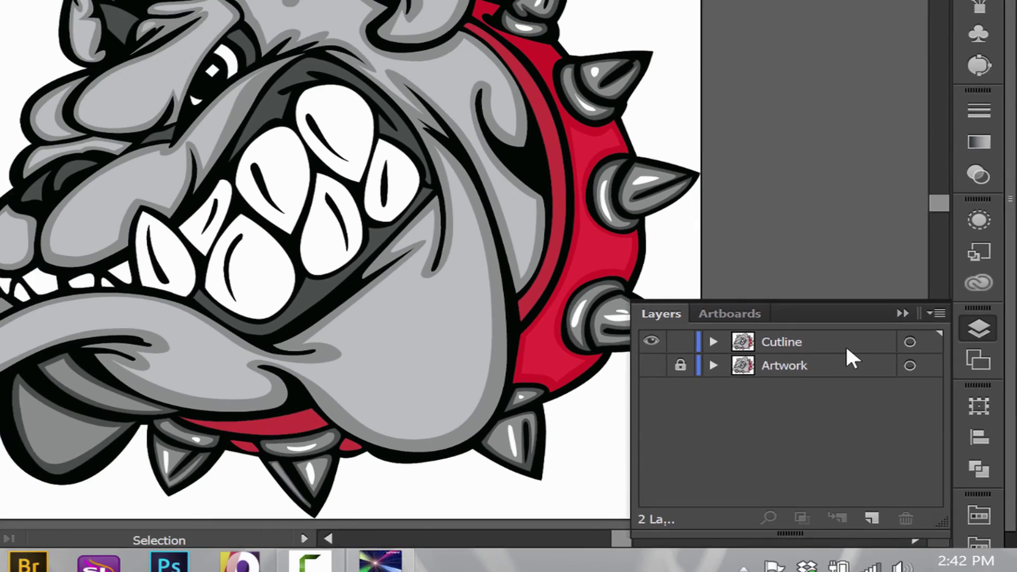
{"action": "left_click", "coordinate": [902, 405]}
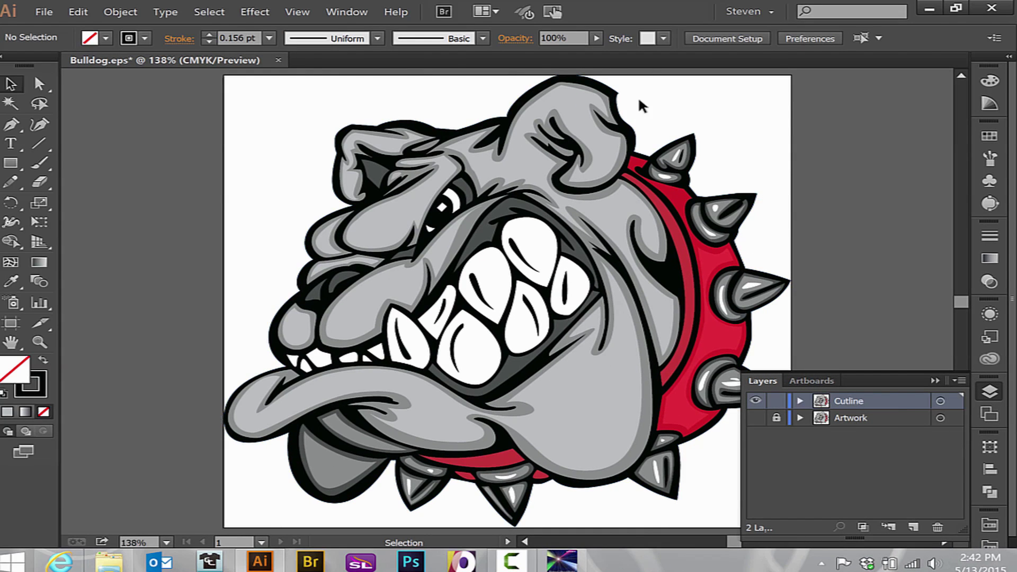
{"action": "left_click", "coordinate": [217, 18]}
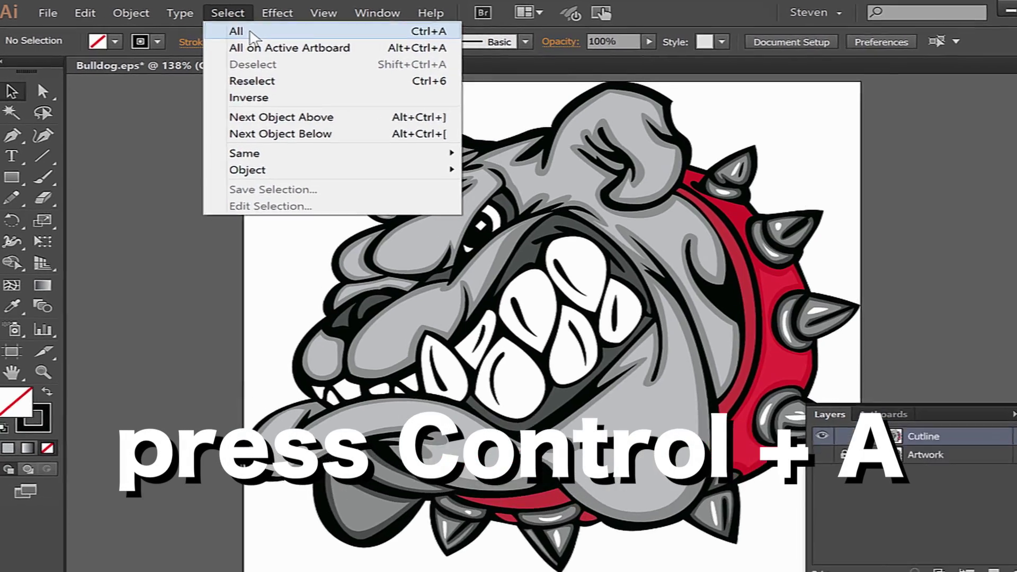
Step: Select all the Cutline artwork and expand its fill and stroke with Object > Expand
{"action": "left_click", "coordinate": [231, 32]}
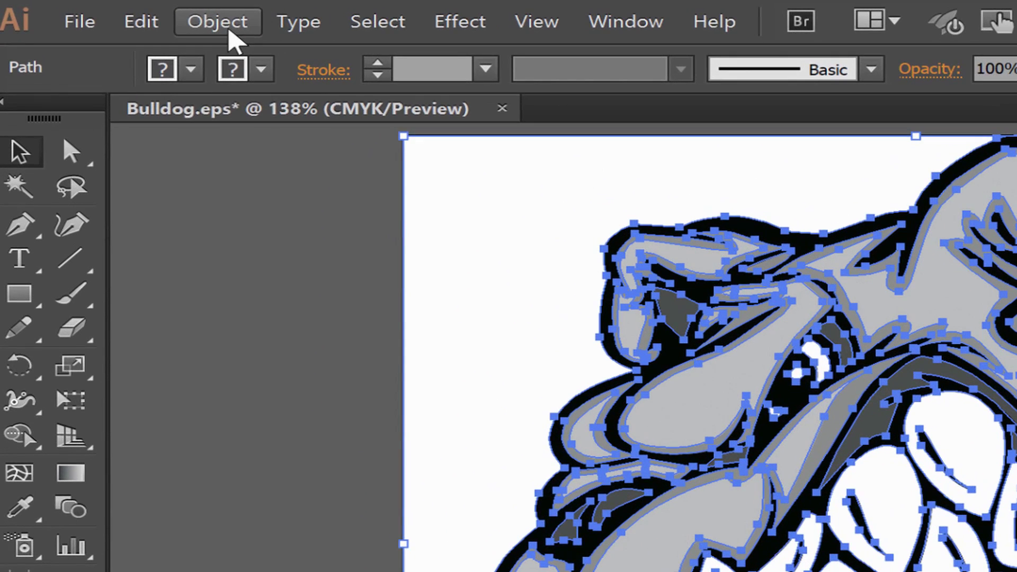
{"action": "left_click", "coordinate": [224, 29]}
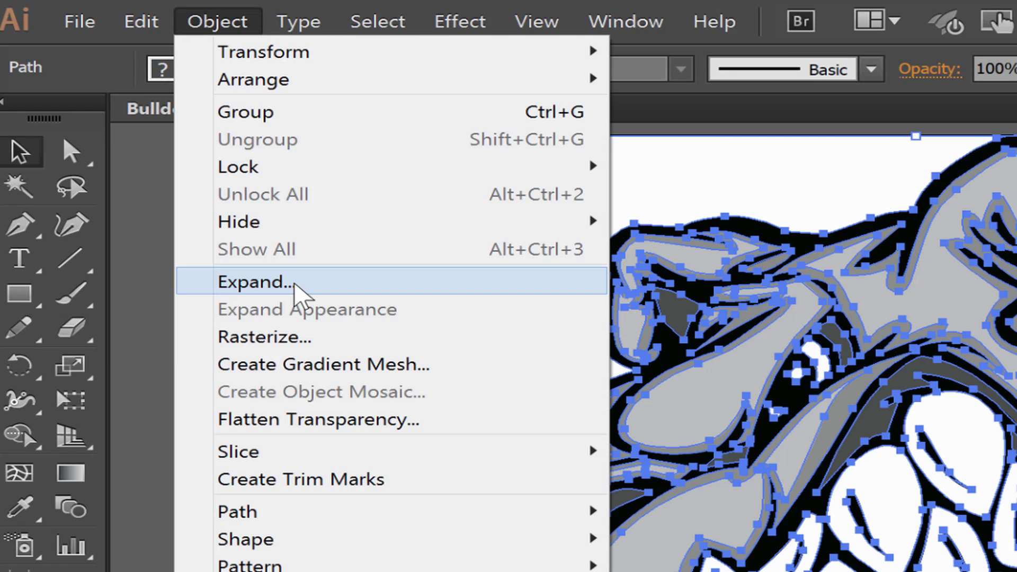
{"action": "left_click", "coordinate": [295, 284]}
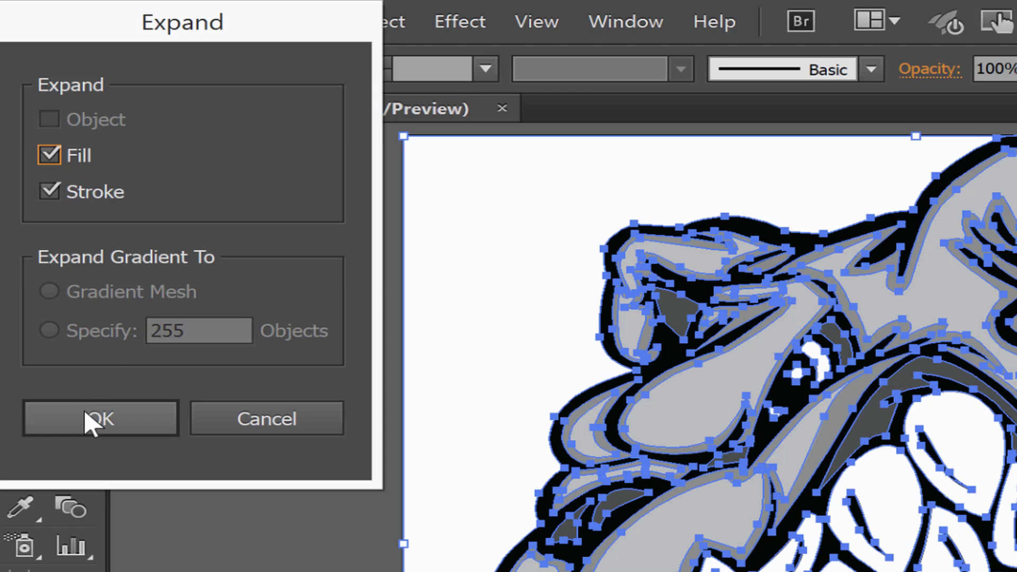
{"action": "left_click", "coordinate": [93, 421]}
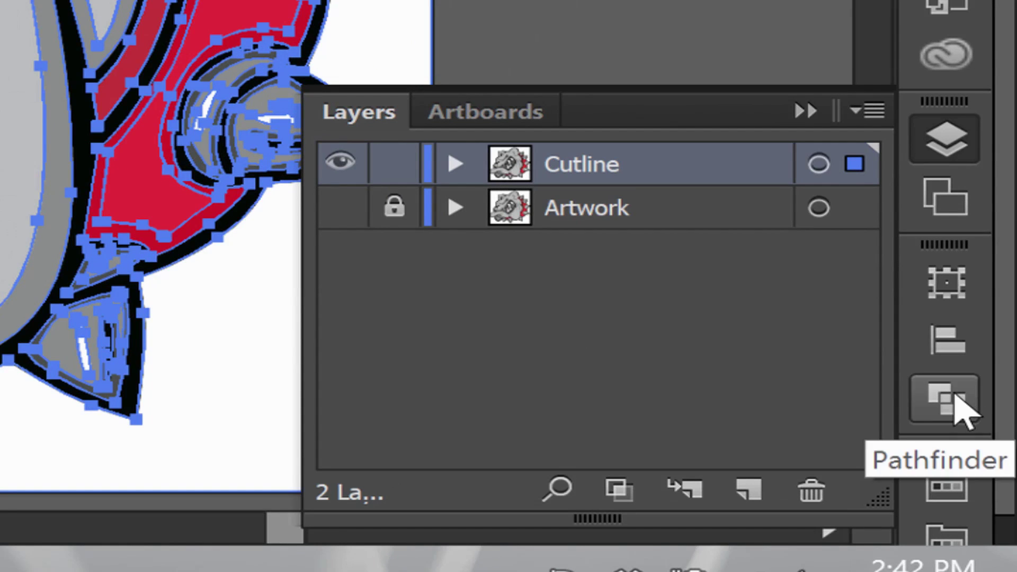
Step: Unite the expanded shapes in Pathfinder and swap fill to stroke, with Stroke active
{"action": "left_click", "coordinate": [964, 411]}
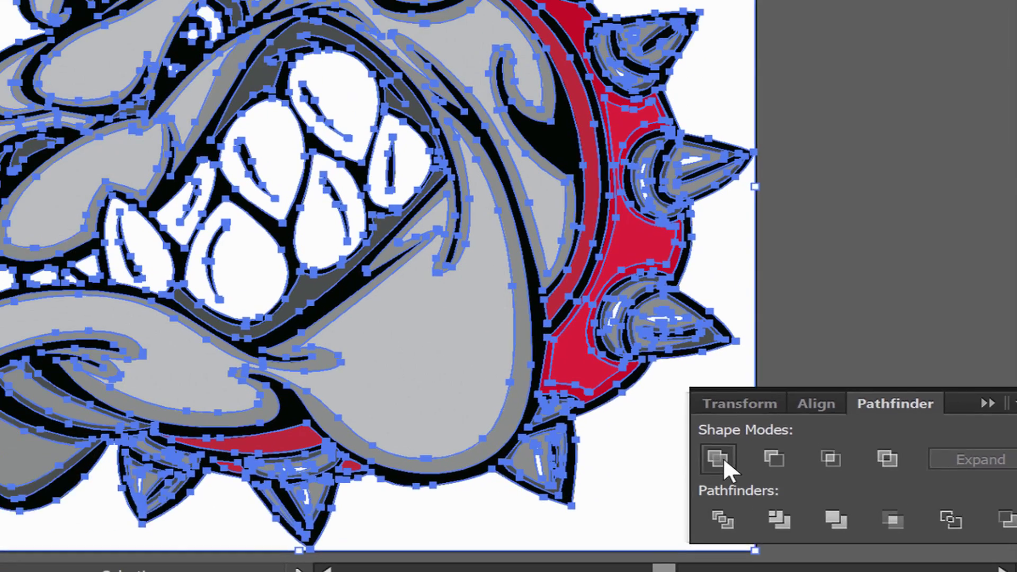
{"action": "left_click", "coordinate": [382, 349]}
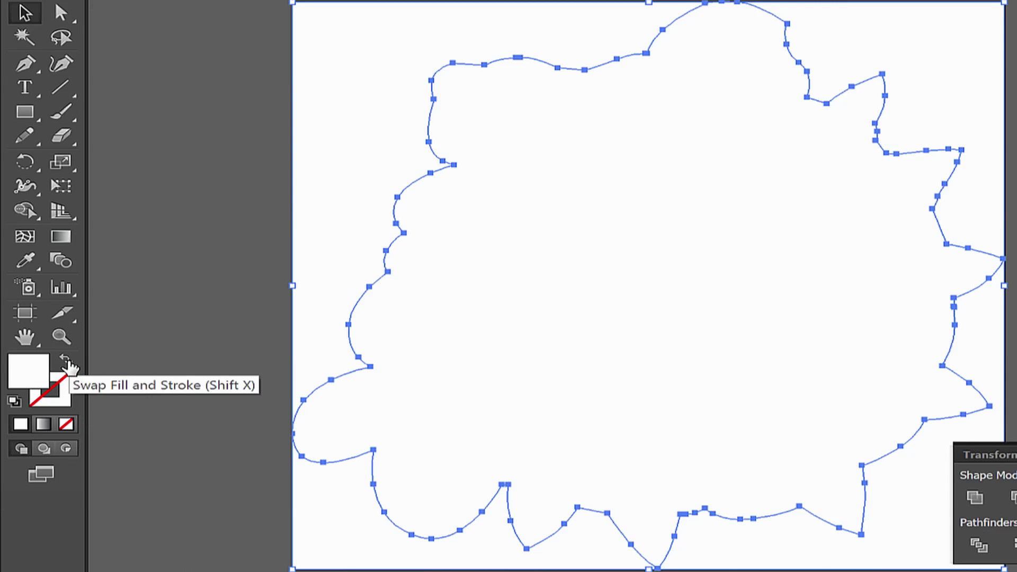
{"action": "left_click", "coordinate": [67, 363]}
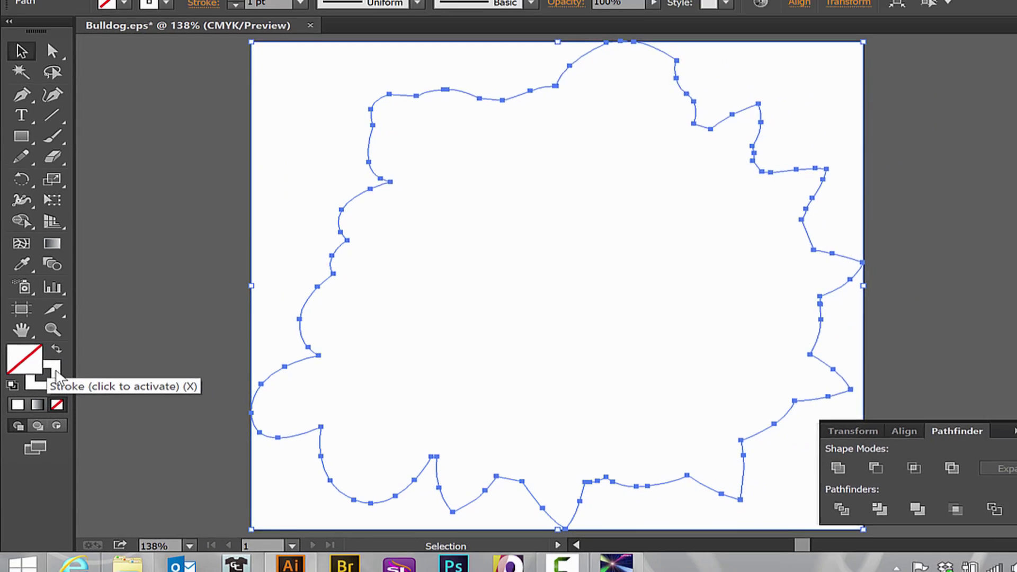
{"action": "left_click", "coordinate": [54, 368]}
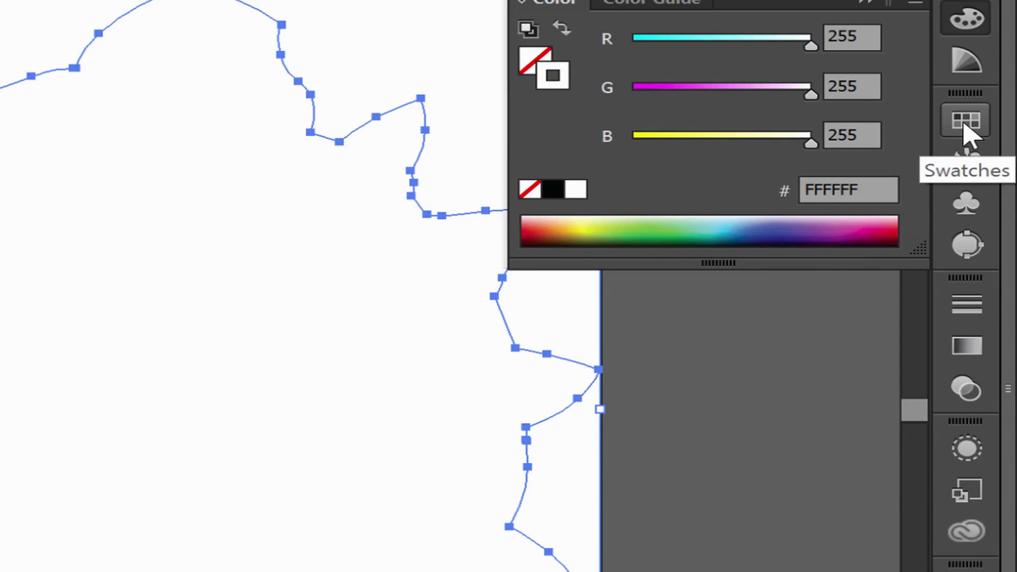
Step: Load the Roland VersaWorks swatch library and apply CutContour to the outline stroke
{"action": "left_click", "coordinate": [965, 124]}
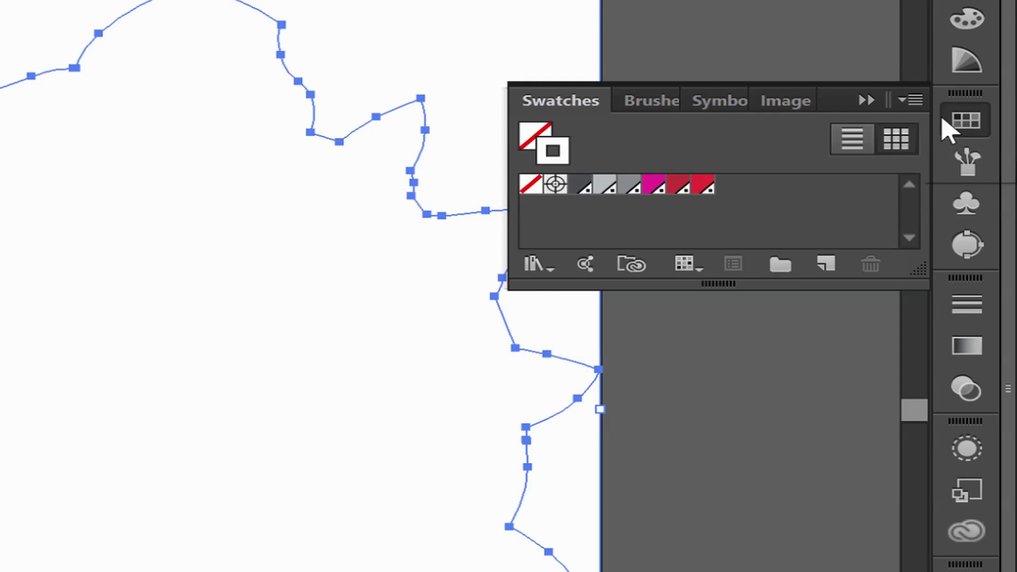
{"action": "left_click", "coordinate": [927, 39]}
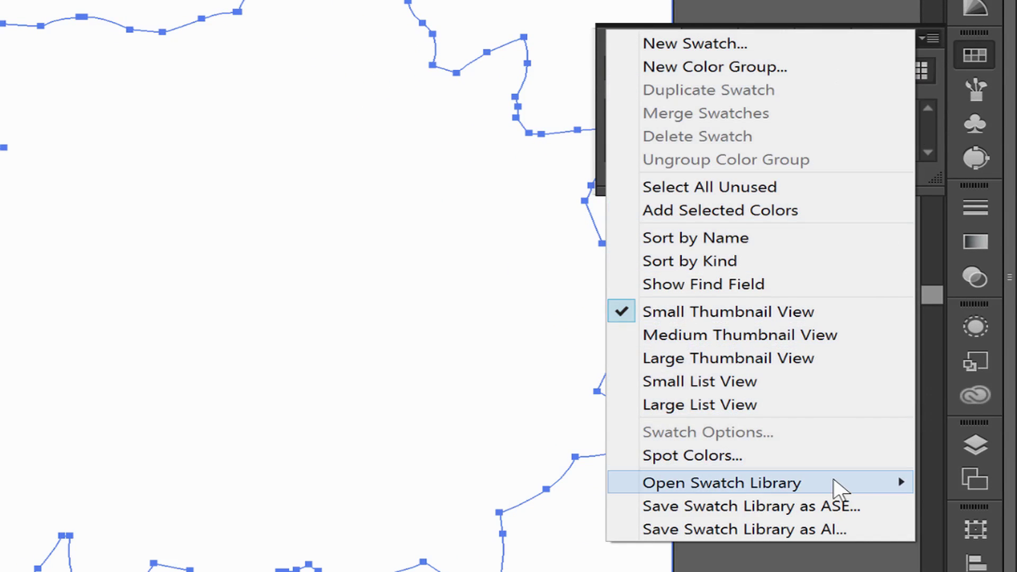
{"action": "mouse_move", "coordinate": [721, 482]}
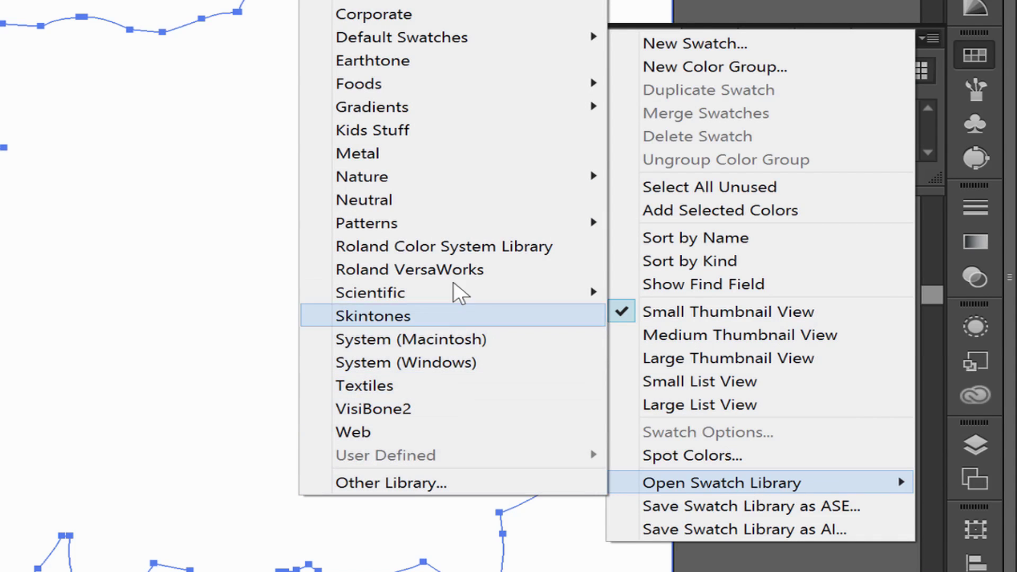
{"action": "left_click", "coordinate": [460, 274]}
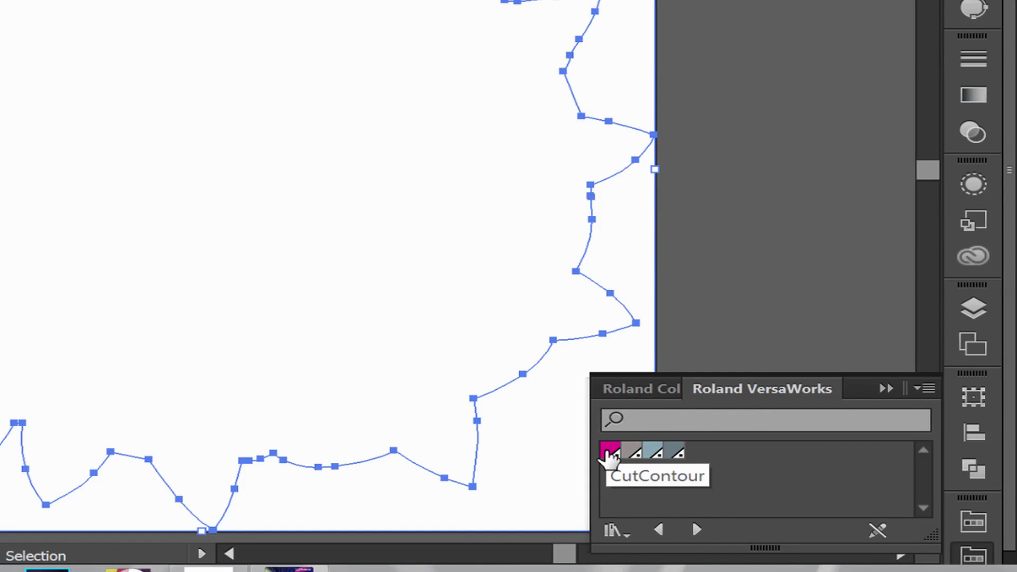
{"action": "left_click", "coordinate": [609, 453]}
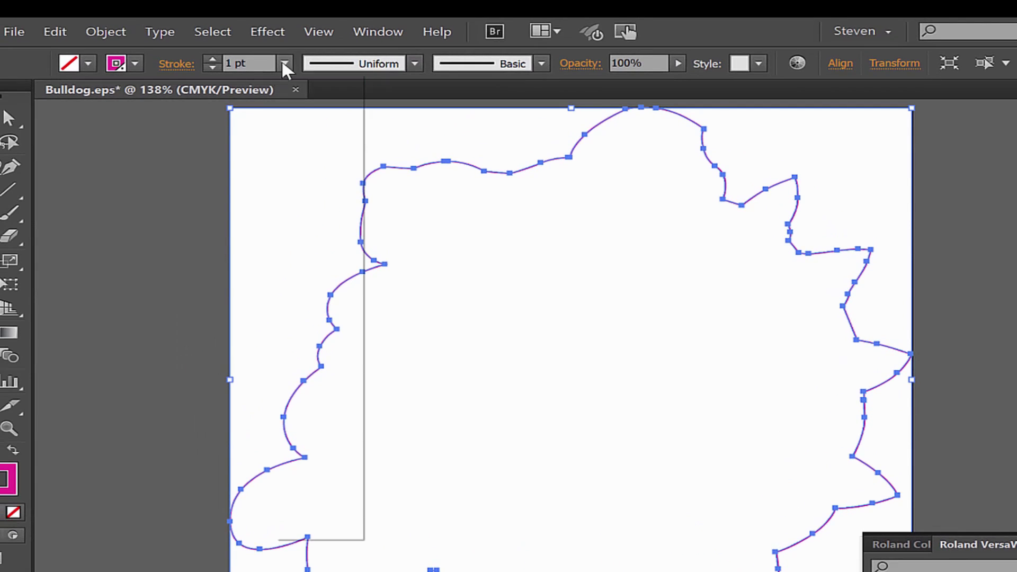
Step: Set the outline's stroke weight to 0.5 pt and deselect it to check
{"action": "left_click", "coordinate": [284, 64]}
{"action": "left_click", "coordinate": [314, 106]}
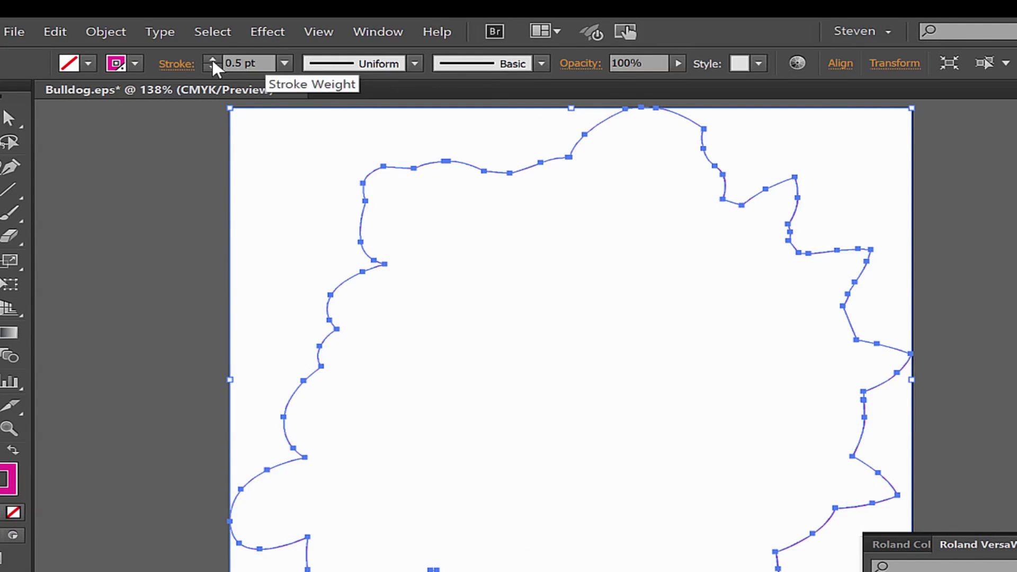
{"action": "left_click", "coordinate": [177, 65]}
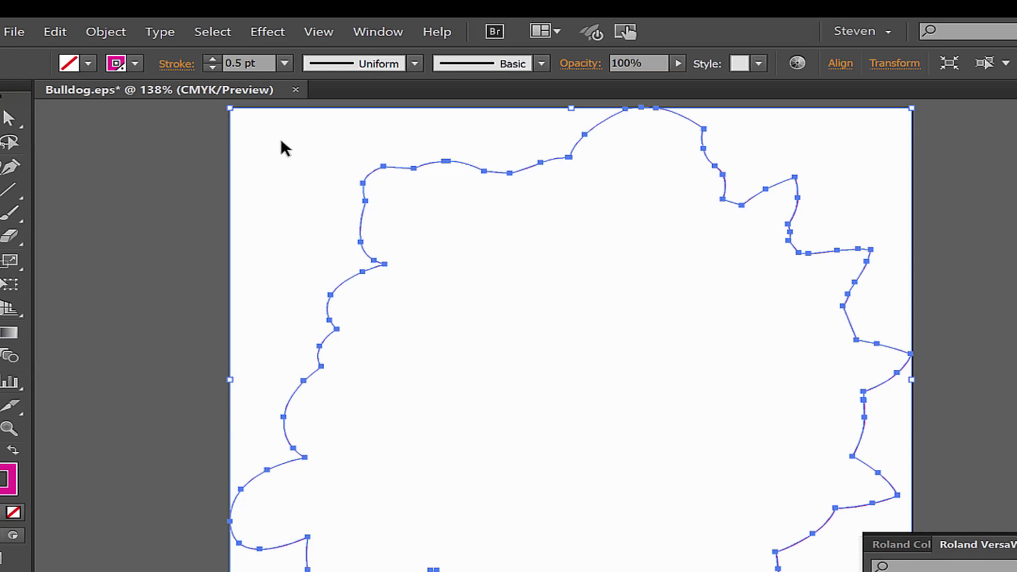
{"action": "left_click", "coordinate": [159, 143]}
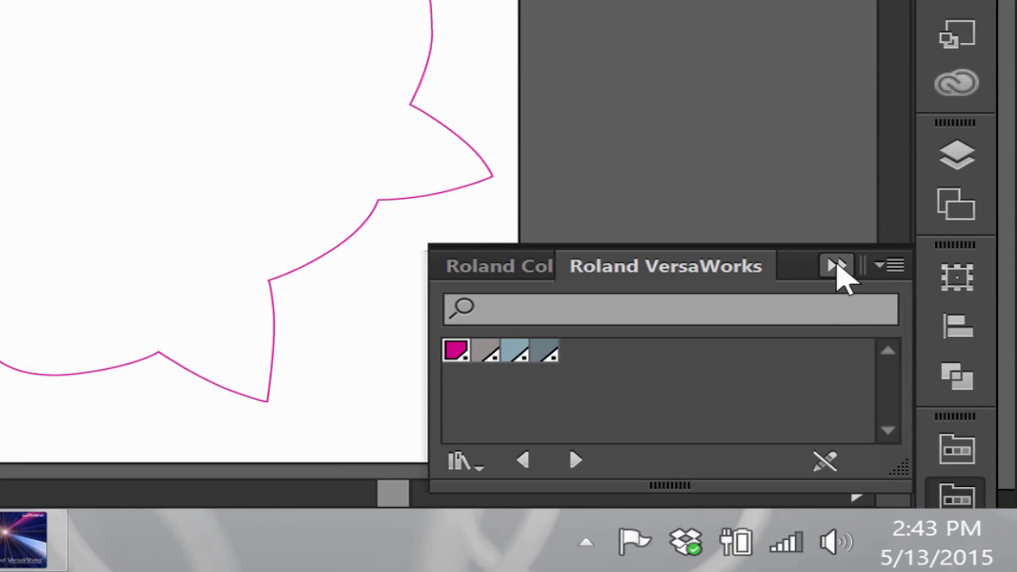
Step: Close the swatch library, then show and unlock the Artwork layer
{"action": "left_click", "coordinate": [836, 265]}
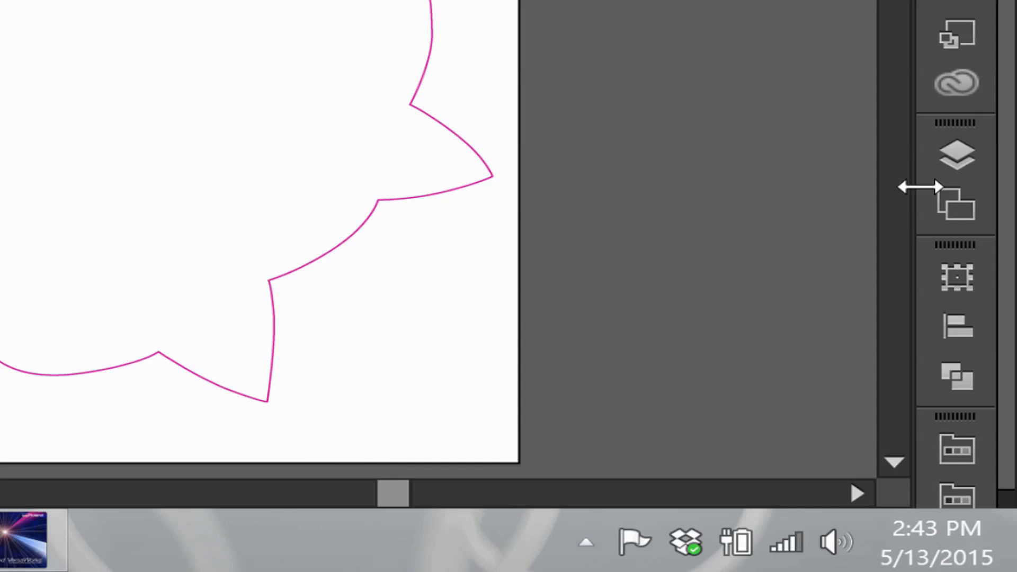
{"action": "left_click", "coordinate": [956, 158]}
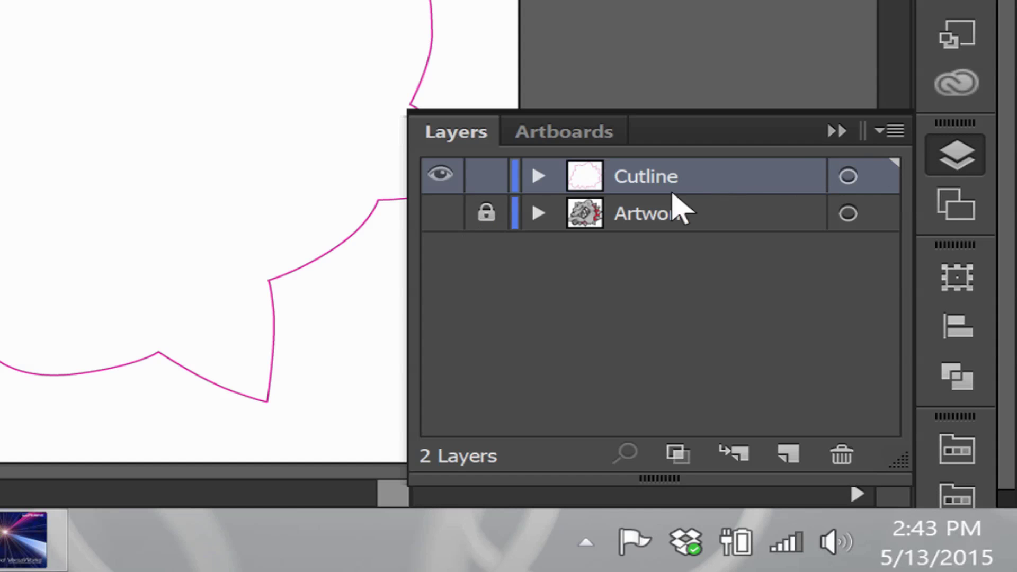
{"action": "left_click", "coordinate": [443, 213]}
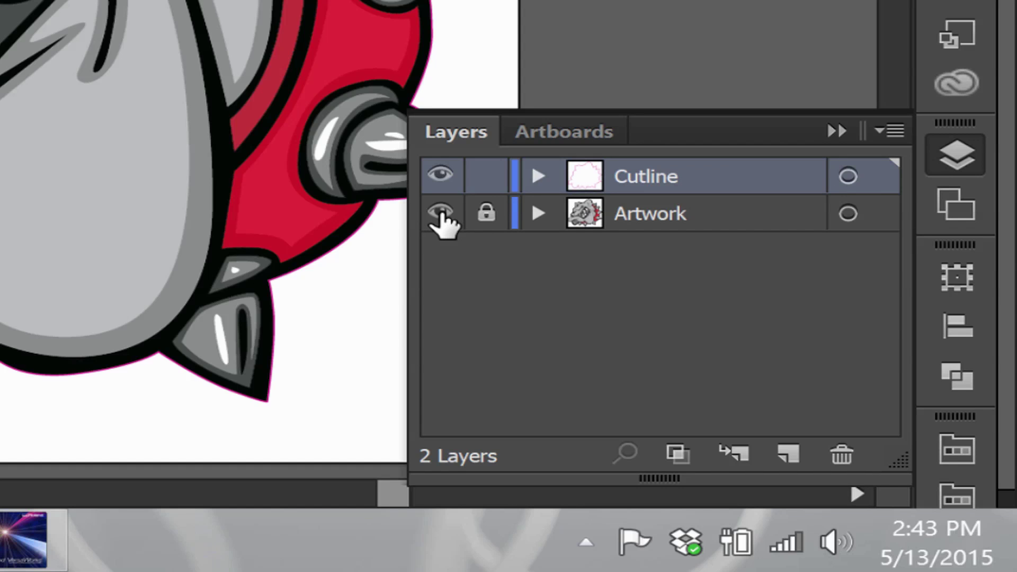
{"action": "left_click", "coordinate": [488, 215]}
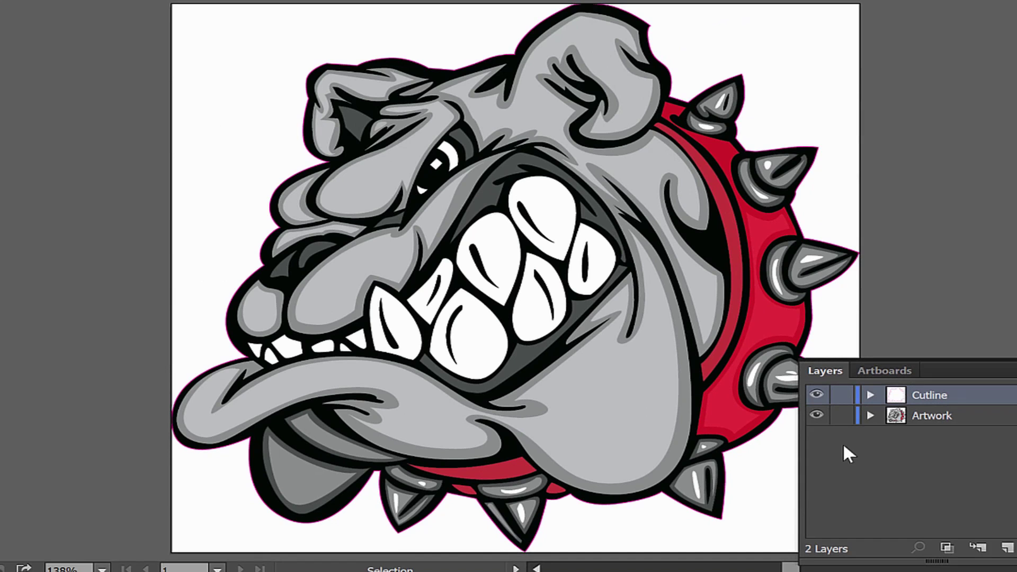
Step: Toggle Artwork visibility to compare the cut line, then hide the Layers panel
{"action": "left_click", "coordinate": [817, 417]}
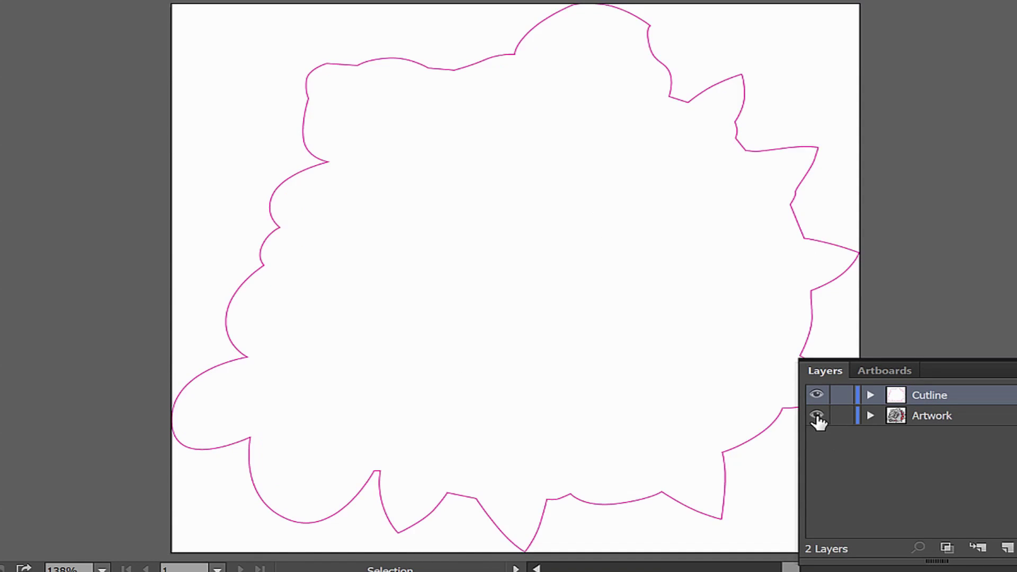
{"action": "left_click", "coordinate": [817, 416]}
{"action": "left_click", "coordinate": [817, 417]}
{"action": "left_click", "coordinate": [817, 416]}
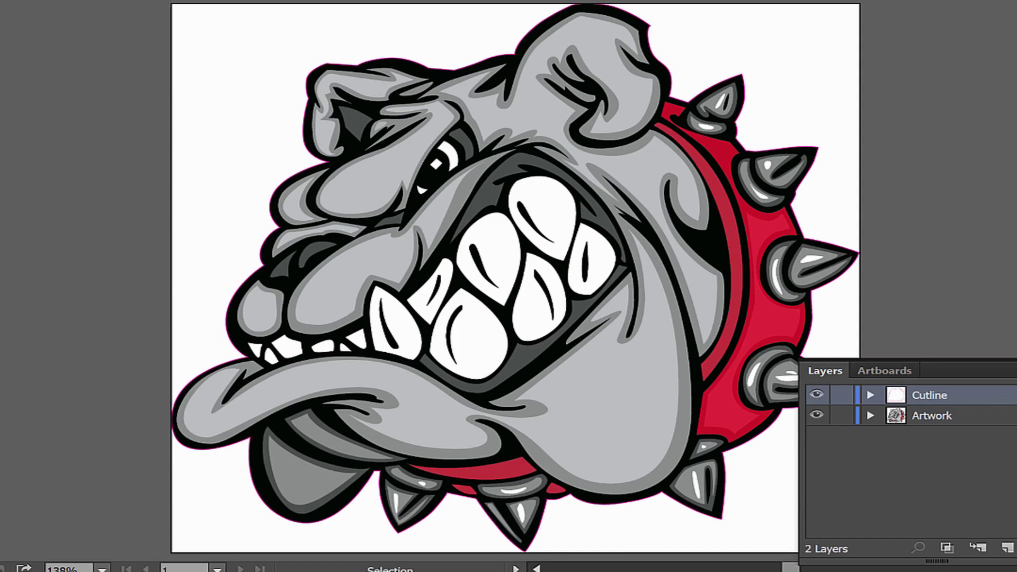
{"action": "key", "text": "F7"}
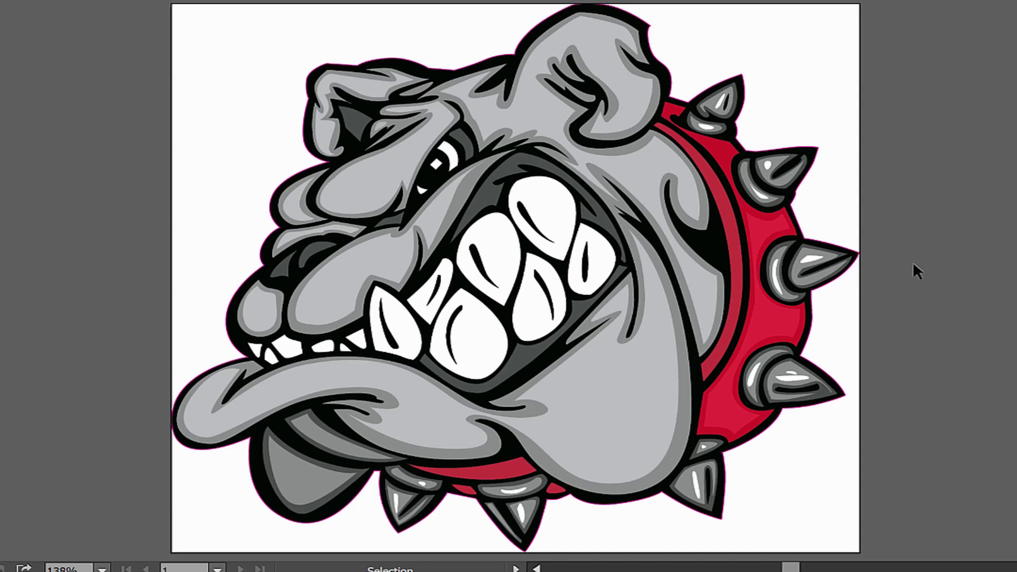